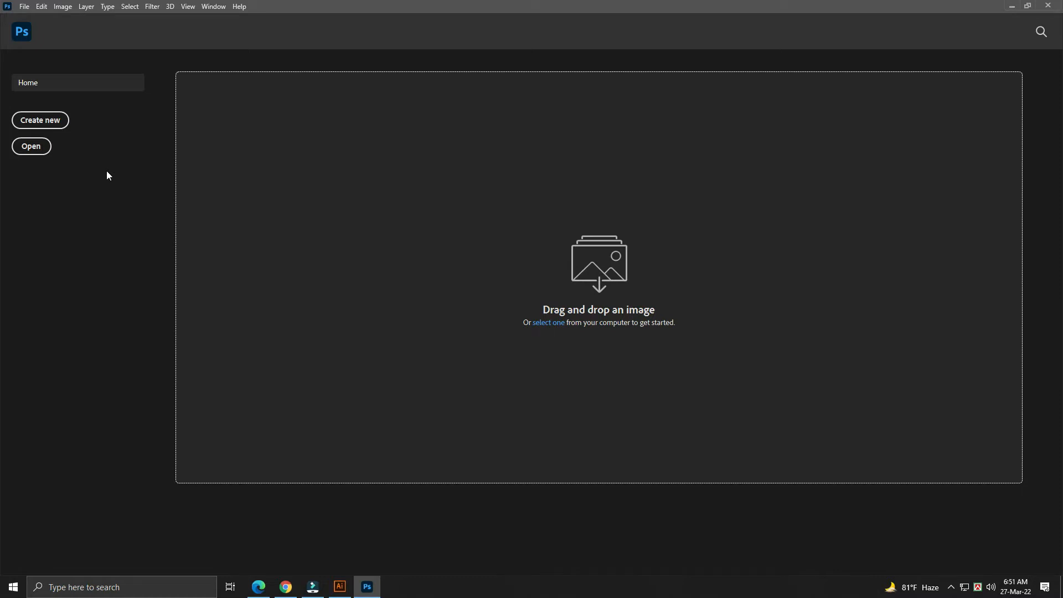
- Open the Man photo and the Unsplash paper texture image from the Art folder, and show the Man photo in full
left_click(33, 147)
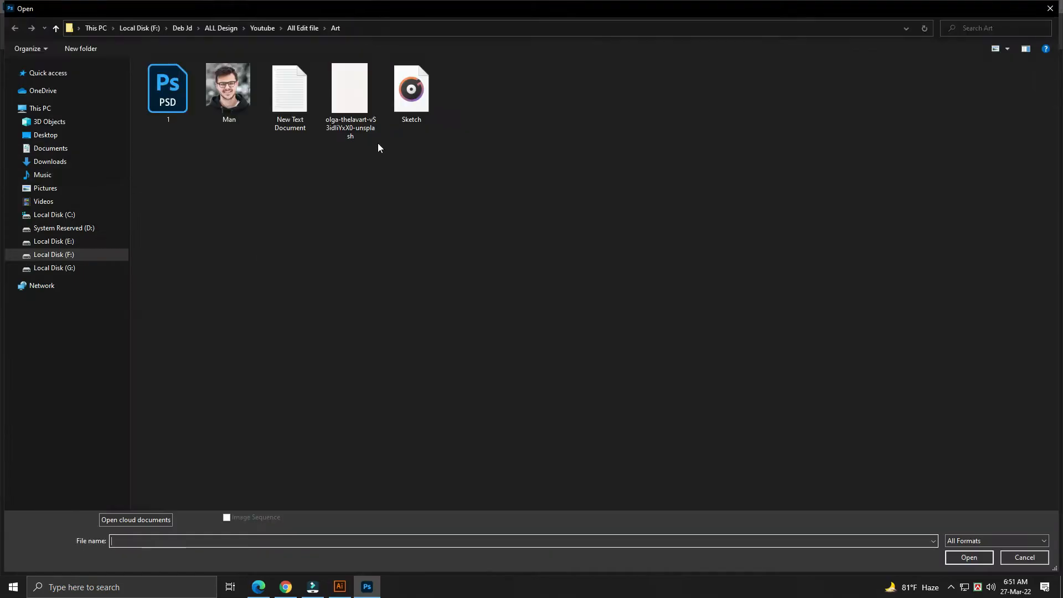
left_click(351, 105)
left_click(229, 91, "ctrl")
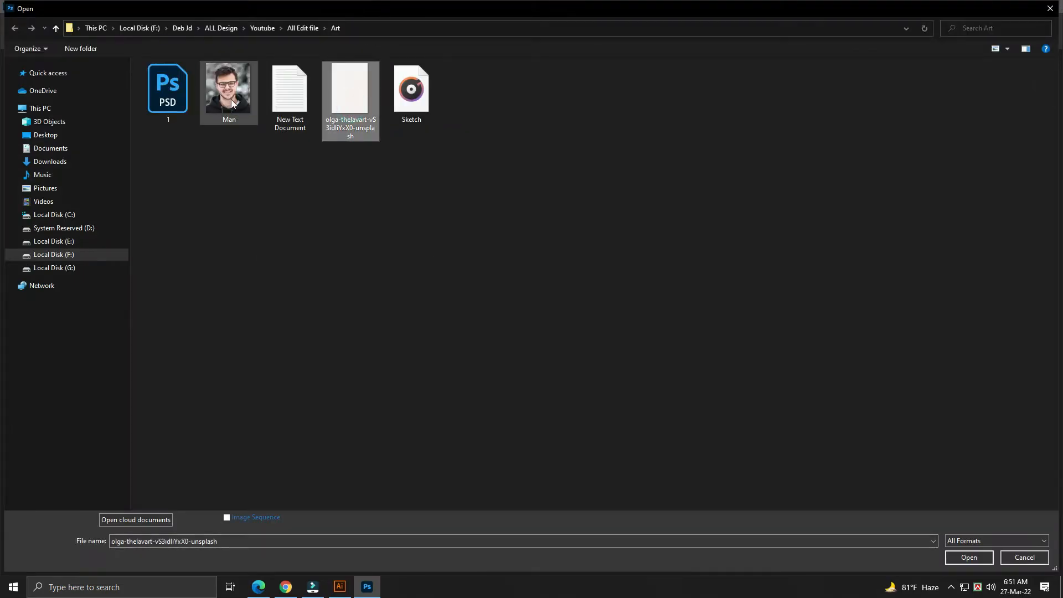
left_click(966, 559)
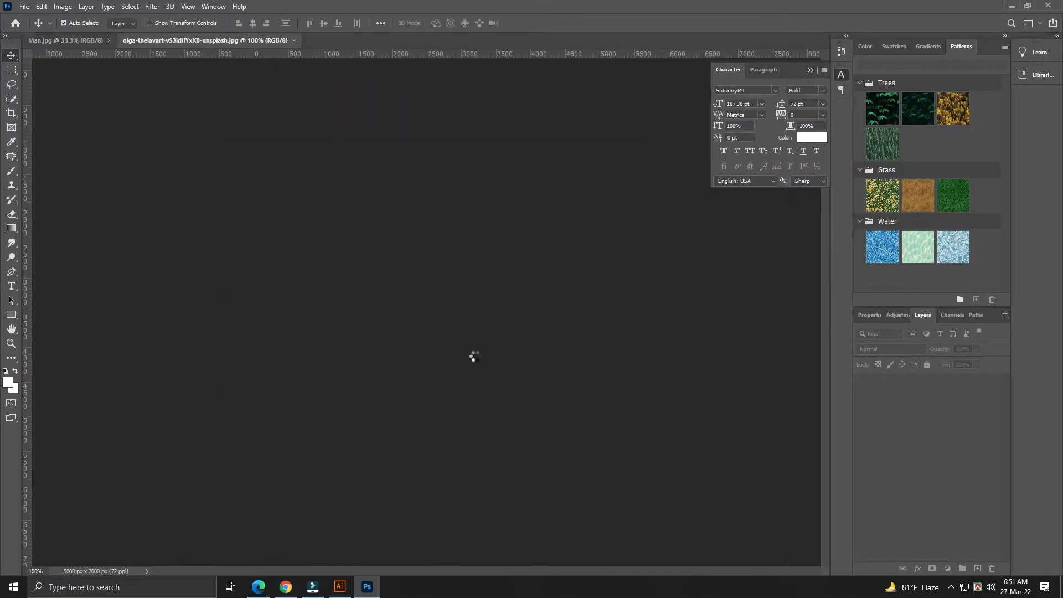
key("ctrl+Tab")
key("ctrl+0")
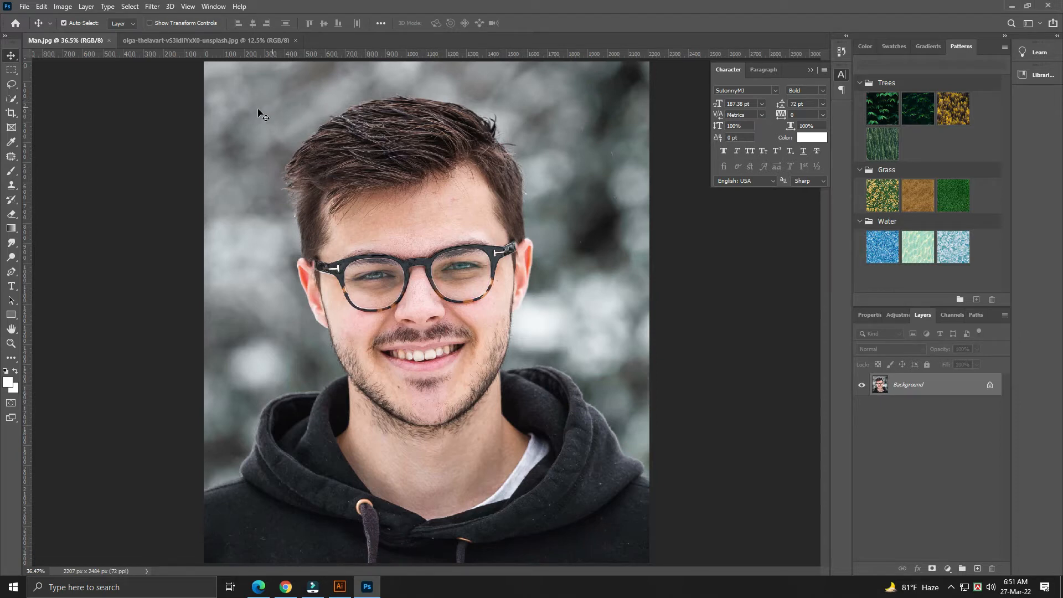
- Select the man with Select Subject from the Quick Selection Tool and mask out the photo's background with a layer mask
left_click(15, 101)
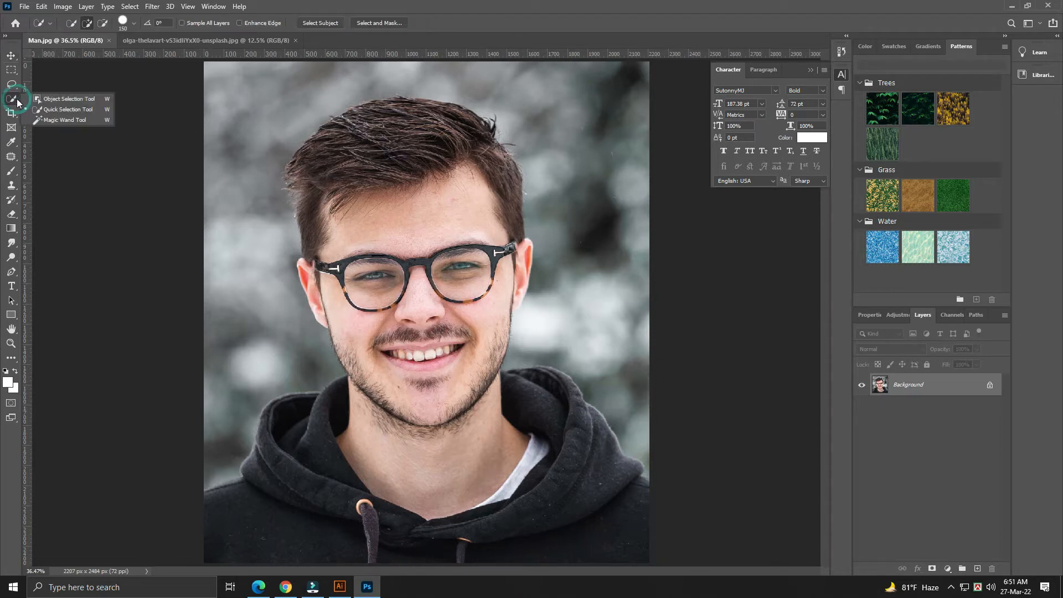
left_click(60, 110)
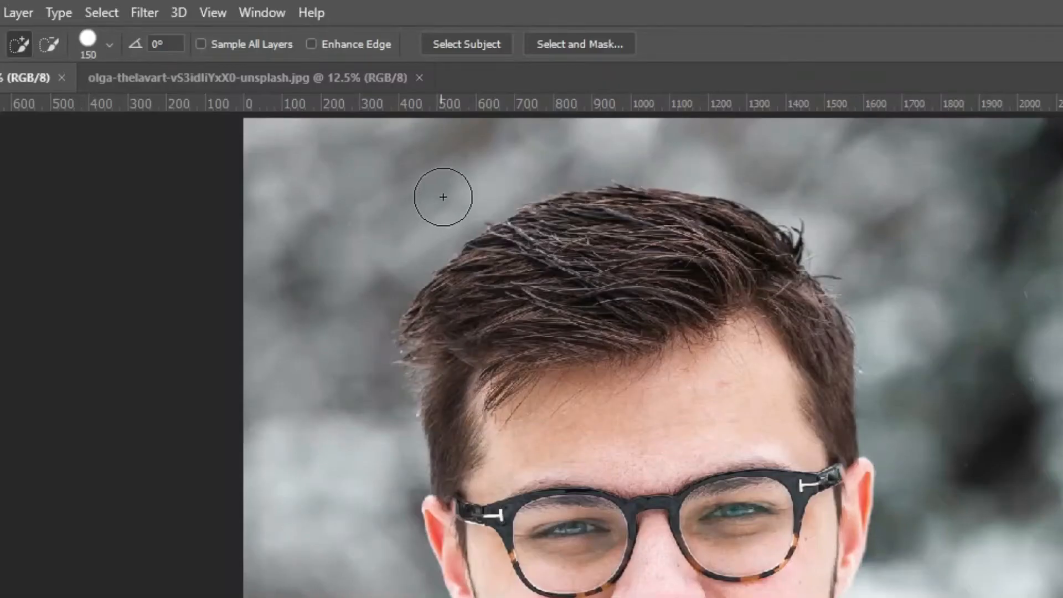
left_click(474, 44)
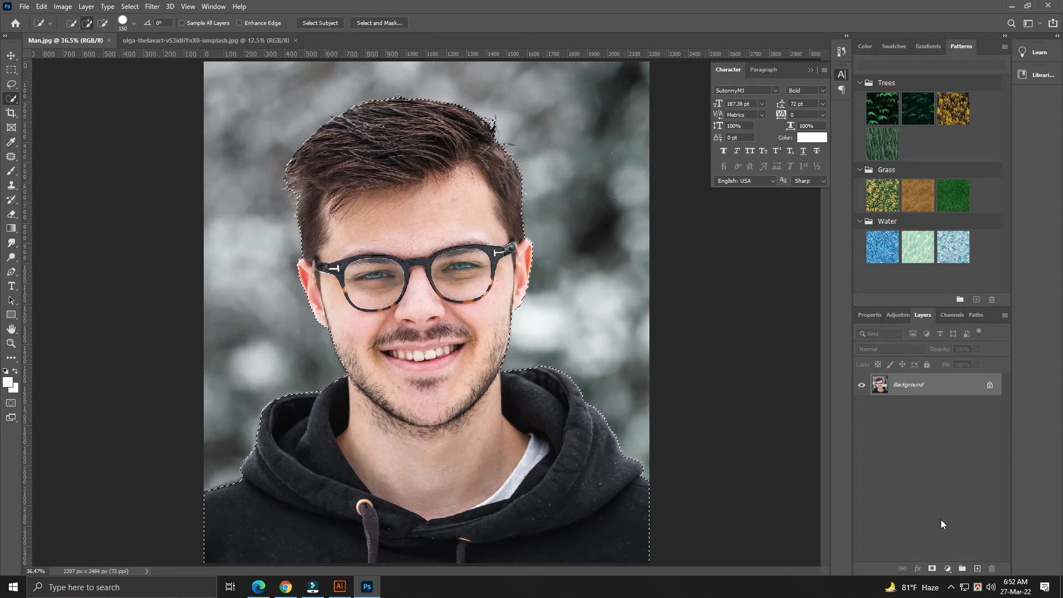
left_click(932, 568)
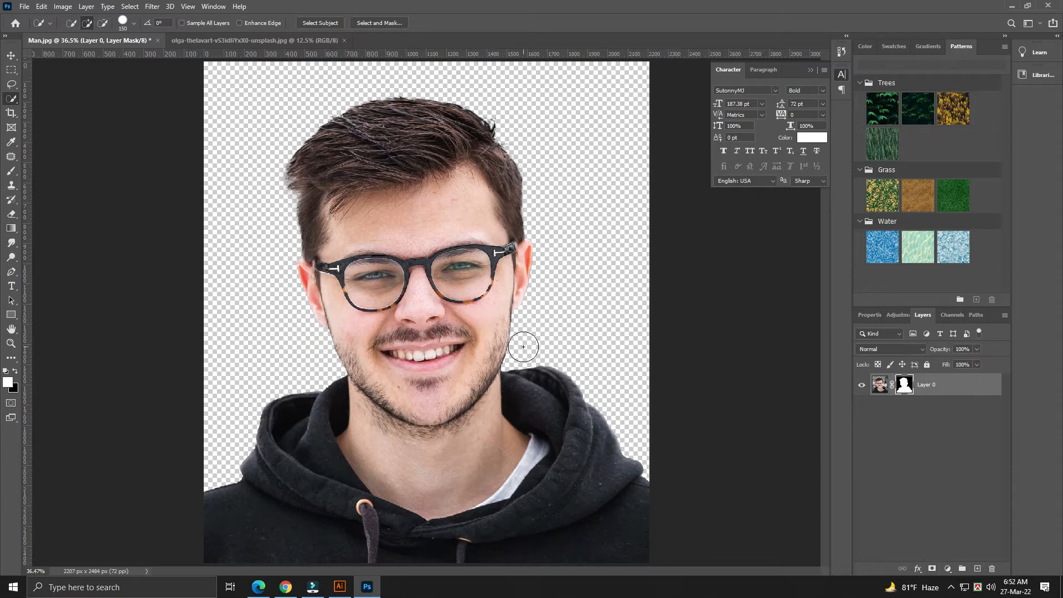
key("v")
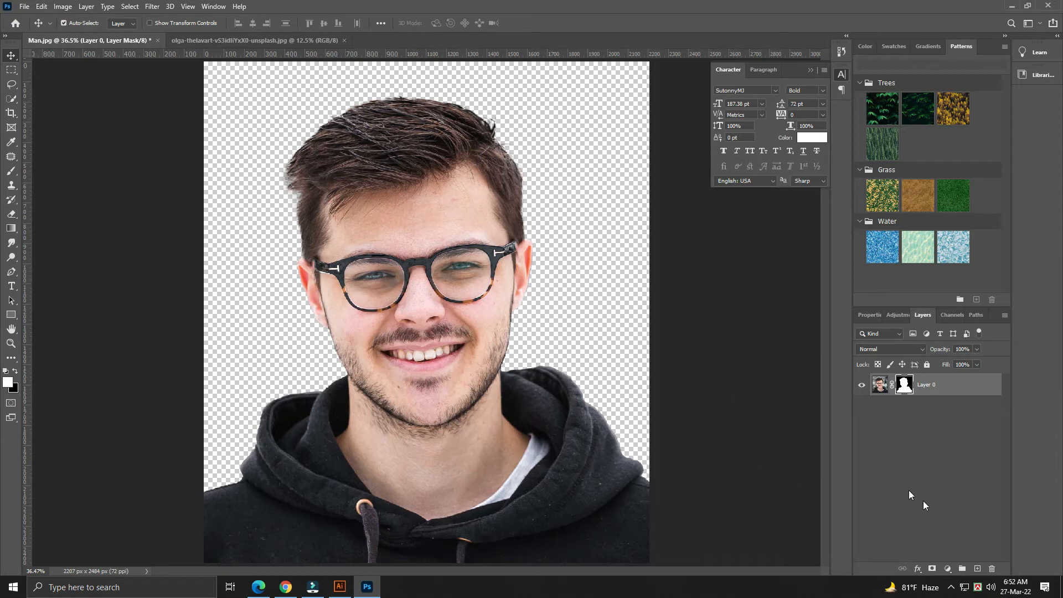
- Create a new layer, fill it with white (ffffff) and place it beneath the masked portrait
left_click(978, 569)
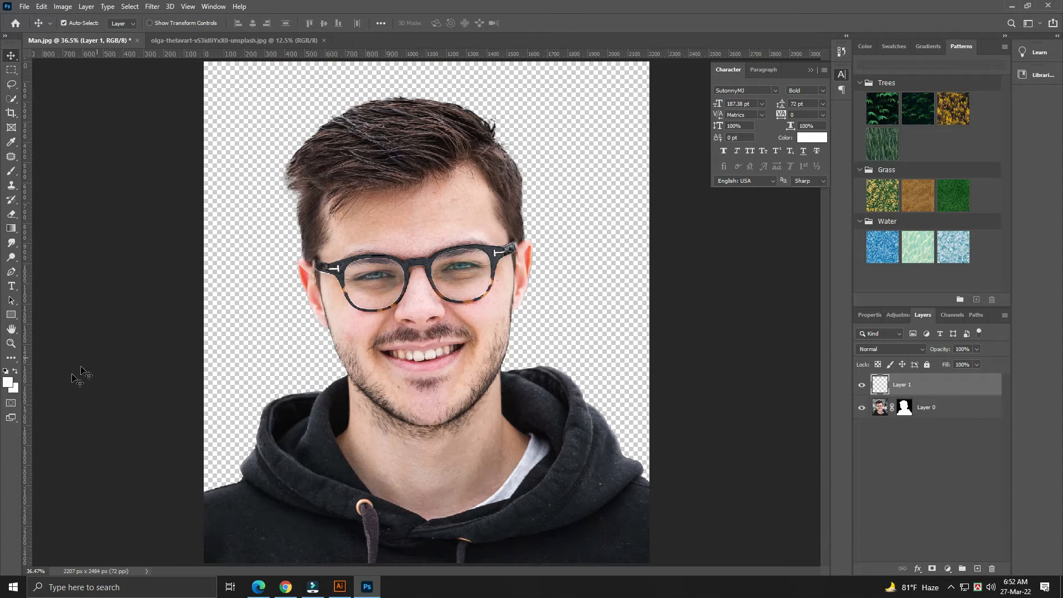
left_click(7, 382)
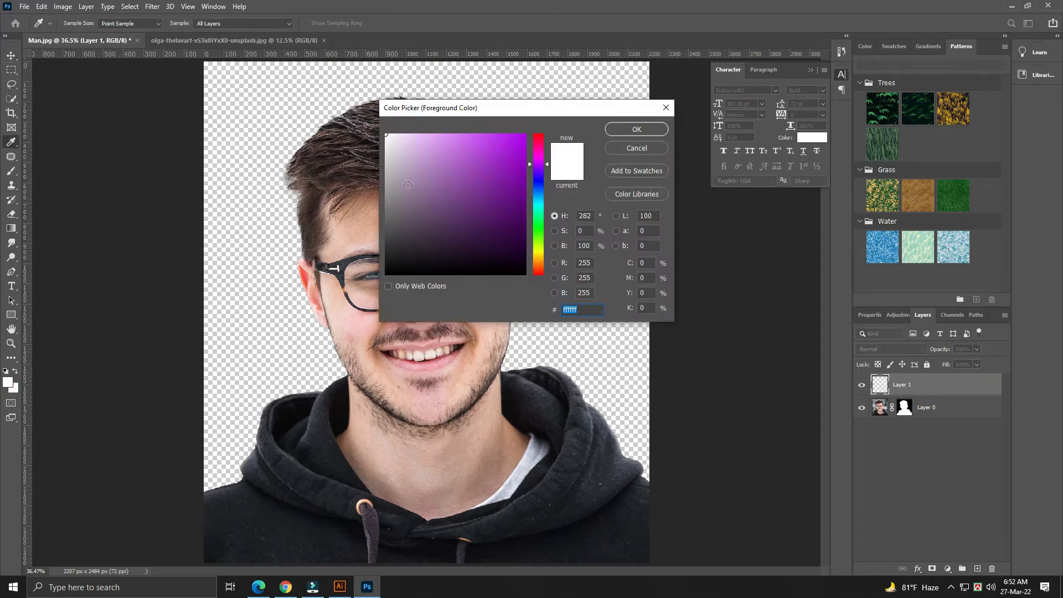
left_click(625, 129)
key("alt+BackSpace")
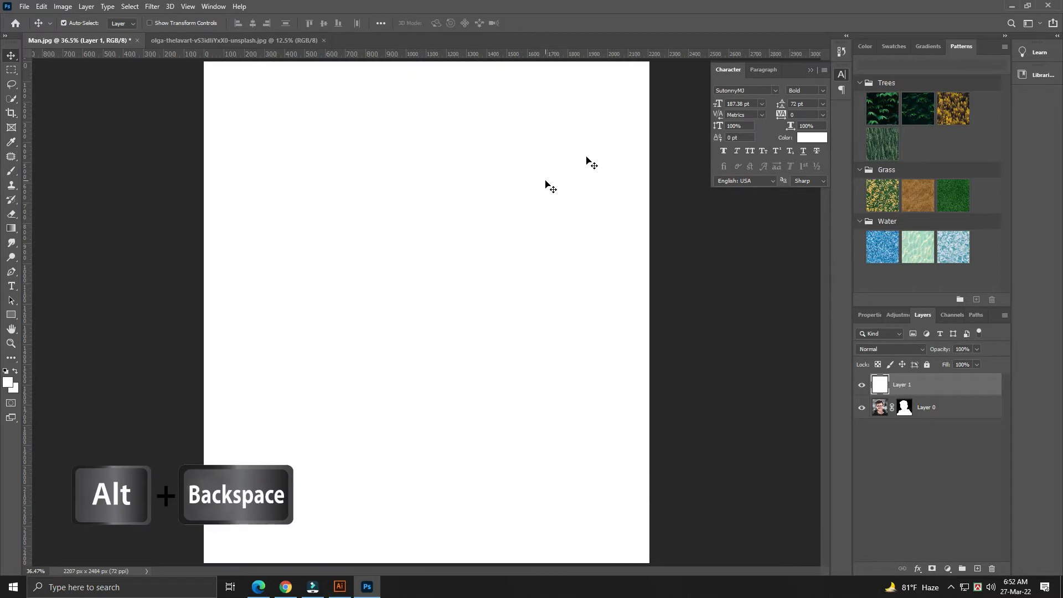
key("ctrl+bracketleft")
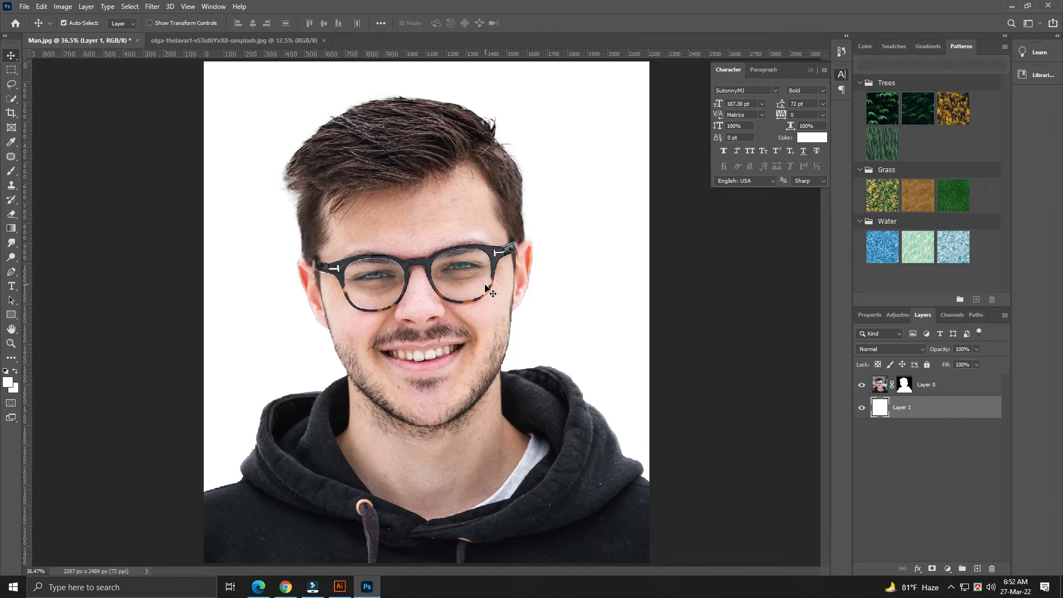
- Apply Levels to the portrait layer with an input black point of 12 and a white point of 242
left_click(435, 222)
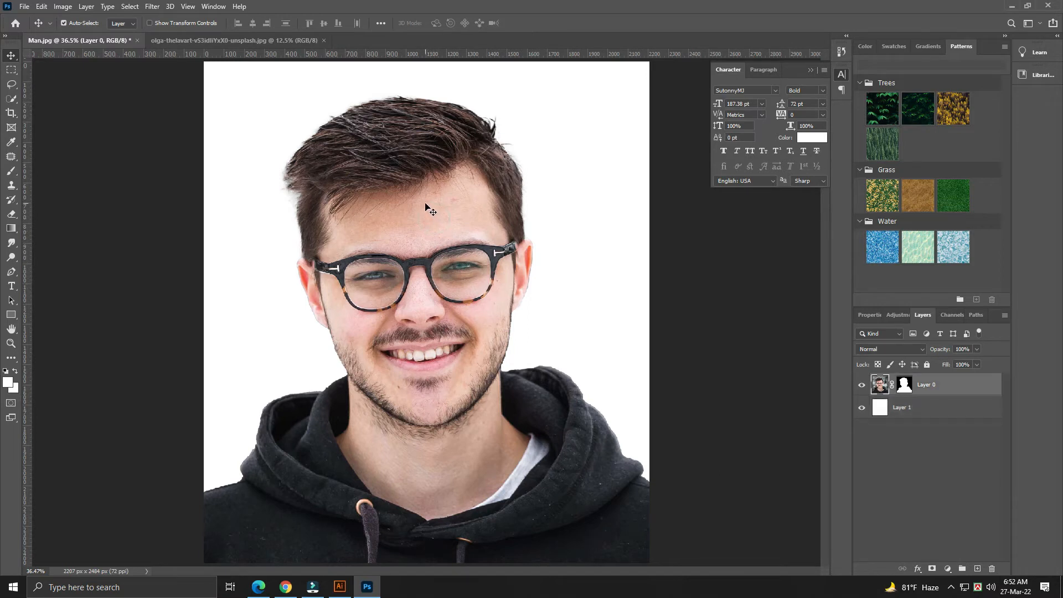
left_click(62, 7)
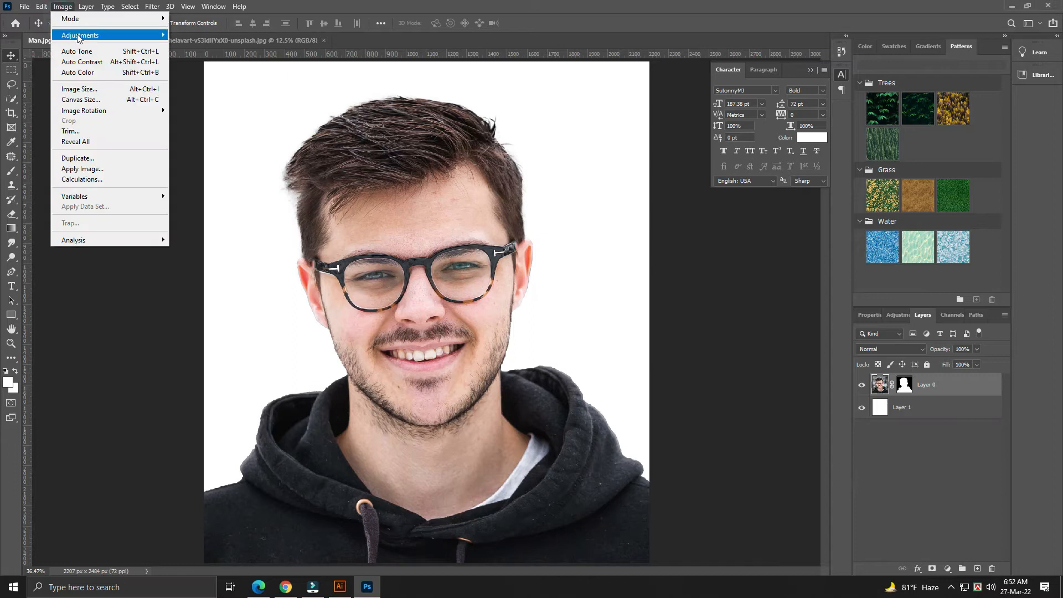
mouse_move(83, 36)
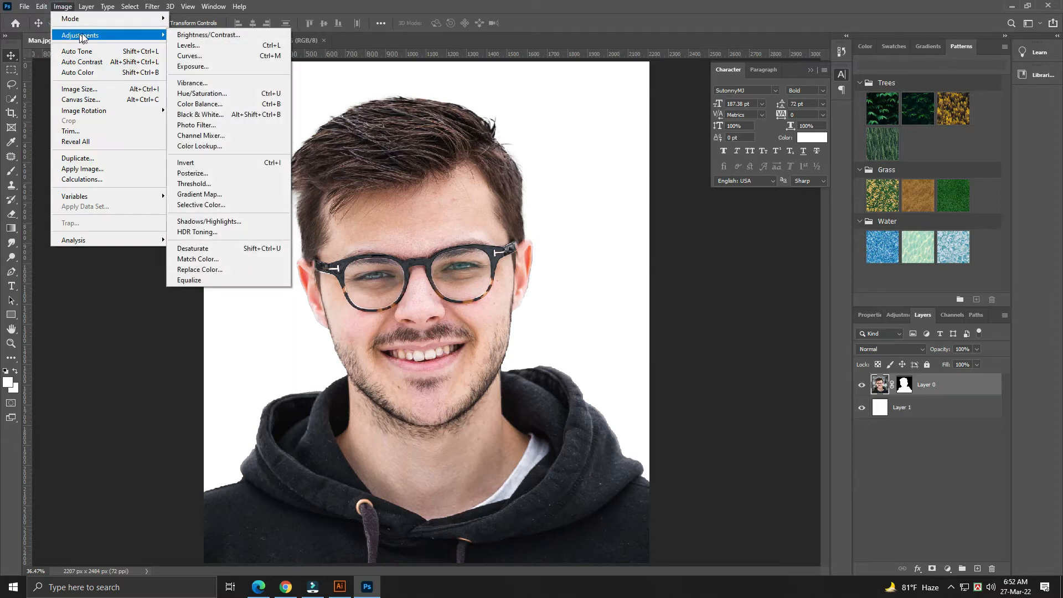
left_click(191, 46)
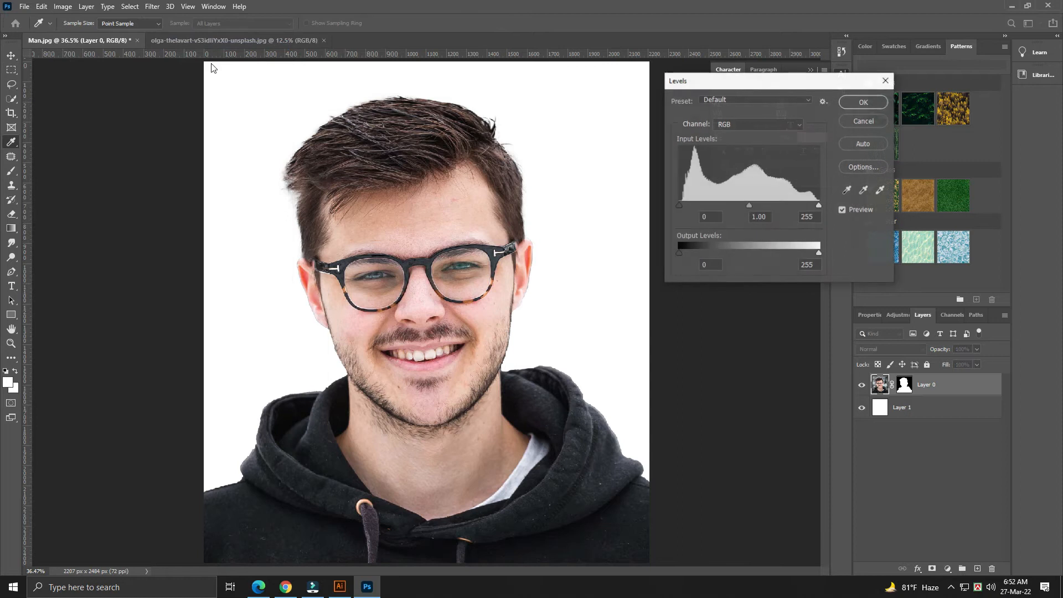
left_click_drag(684, 253, 683, 254)
left_click_drag(679, 206, 685, 205)
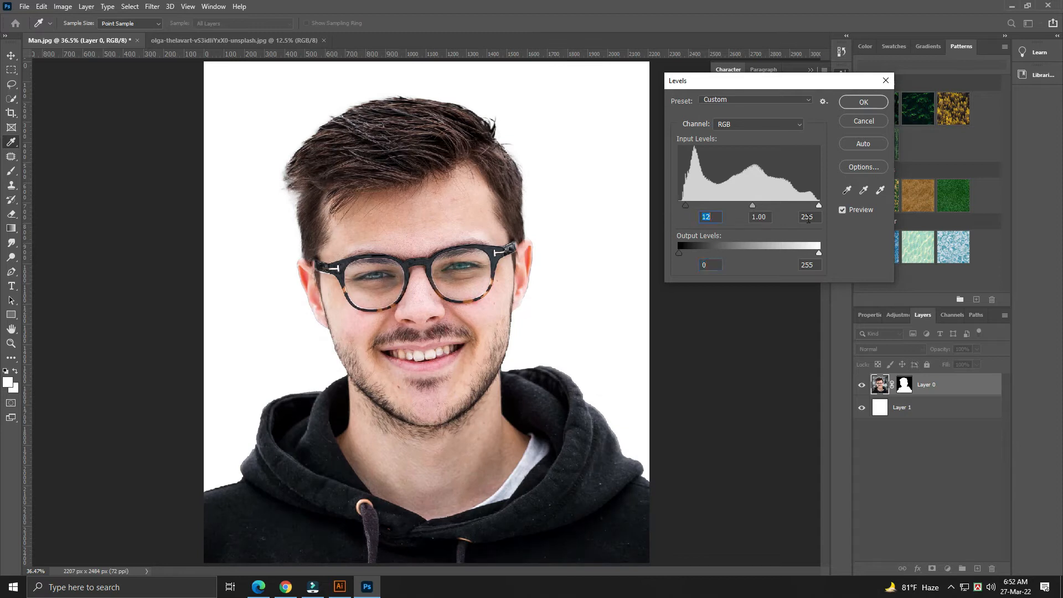
left_click_drag(818, 205, 808, 200)
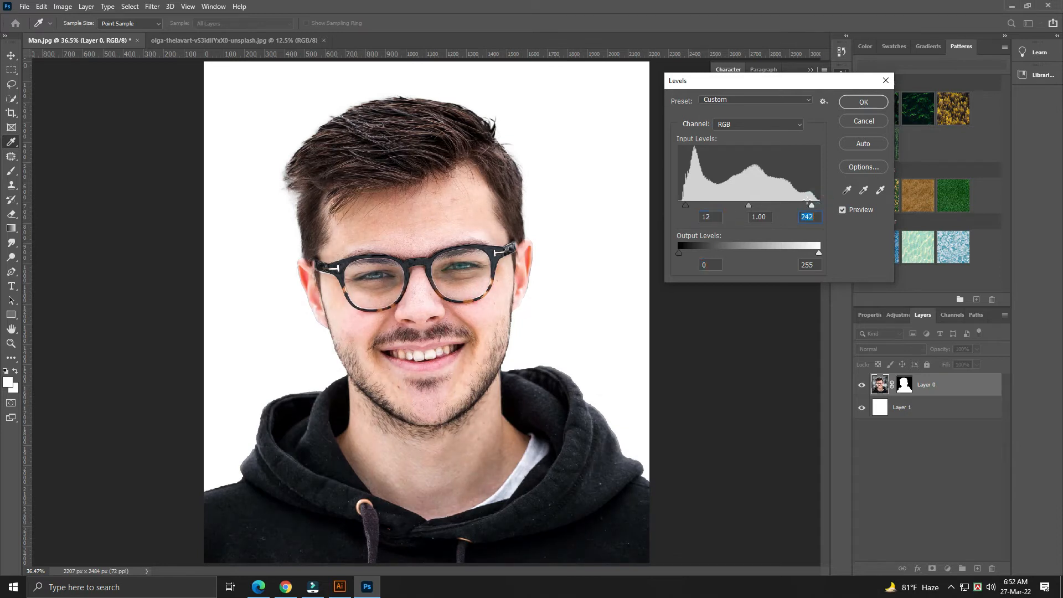
left_click(864, 103)
key("v")
left_click(420, 213)
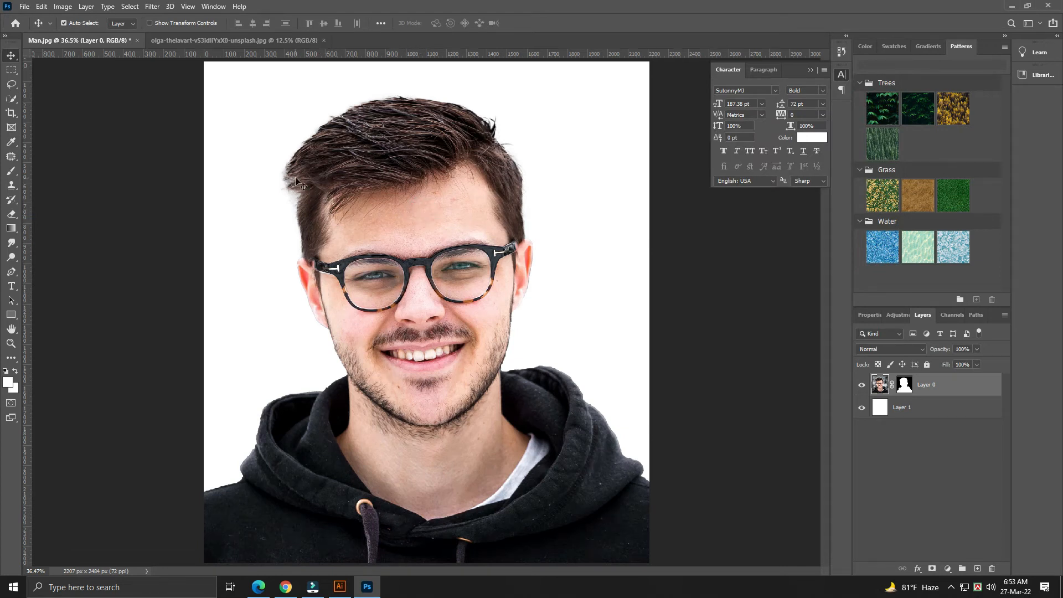
- Apply the Poster Edges filter to the portrait with Edge Thickness 6, Edge Intensity 3 and Posterization 6
left_click(432, 227)
left_click(153, 6)
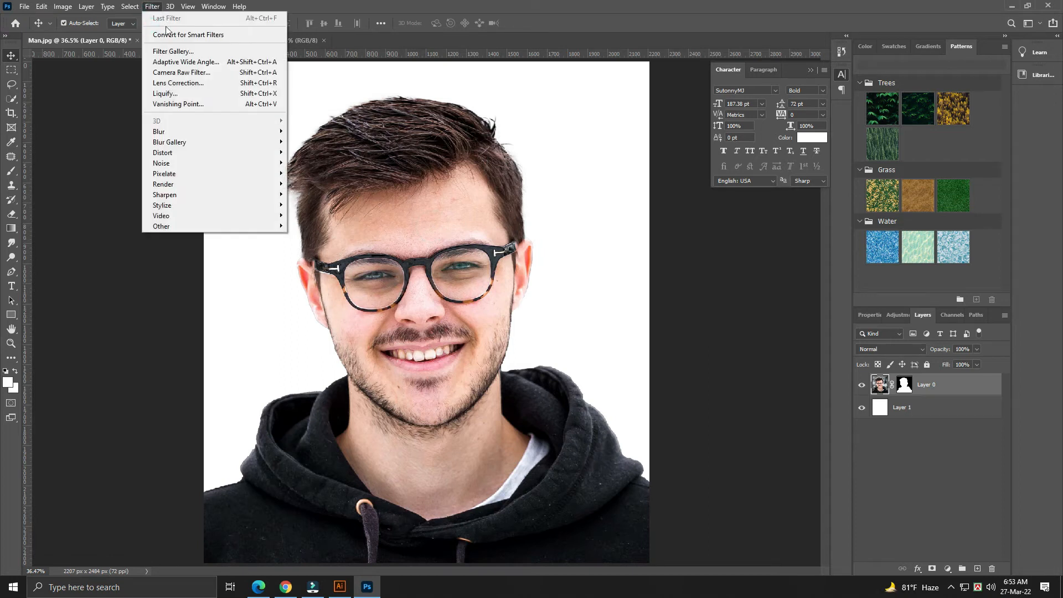
left_click(167, 52)
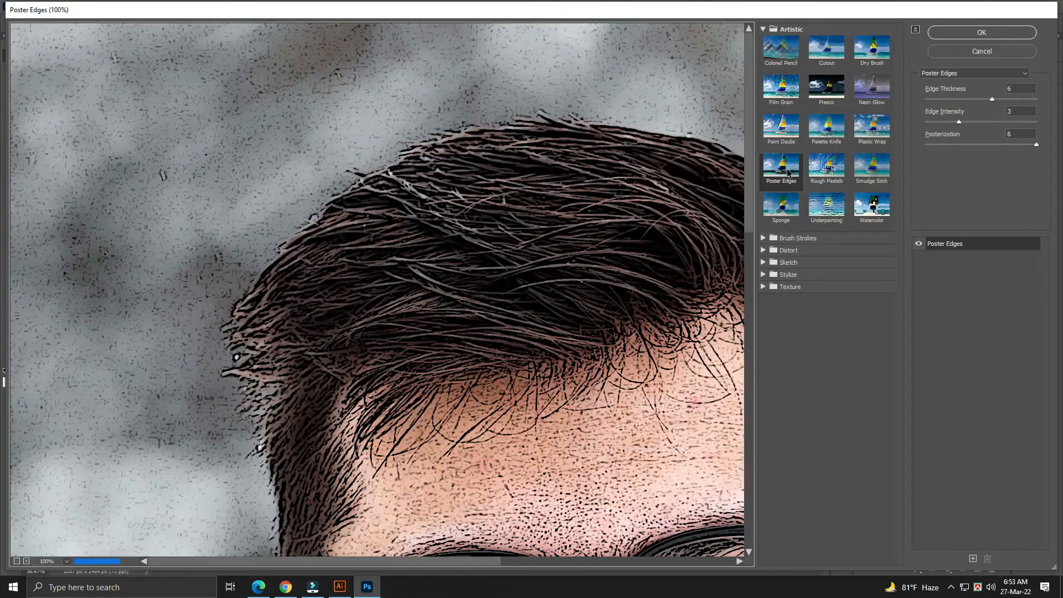
left_click(258, 286, "alt")
left_click(258, 287, "alt")
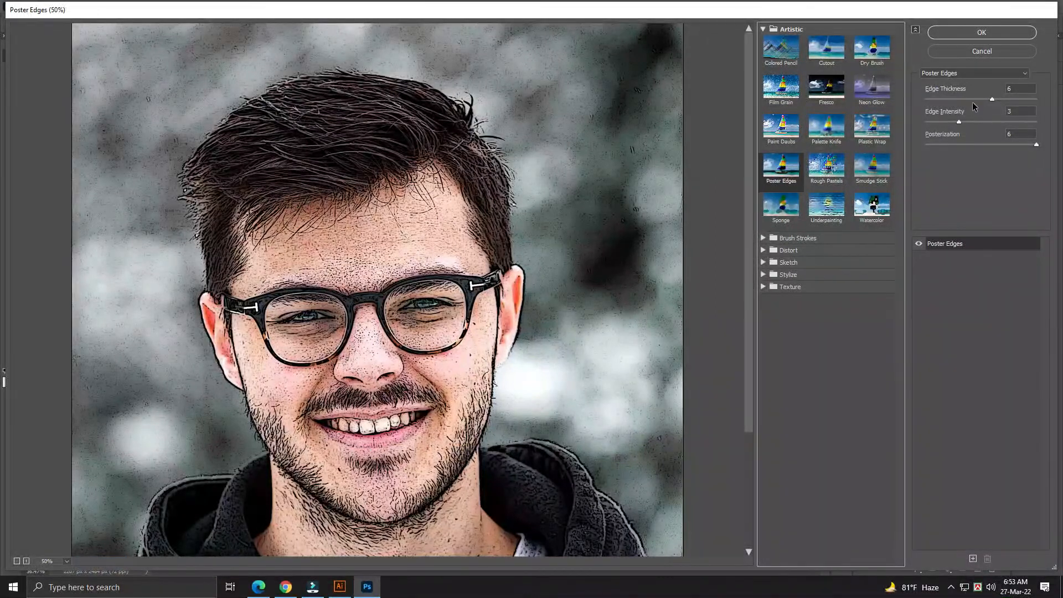
left_click(1016, 110)
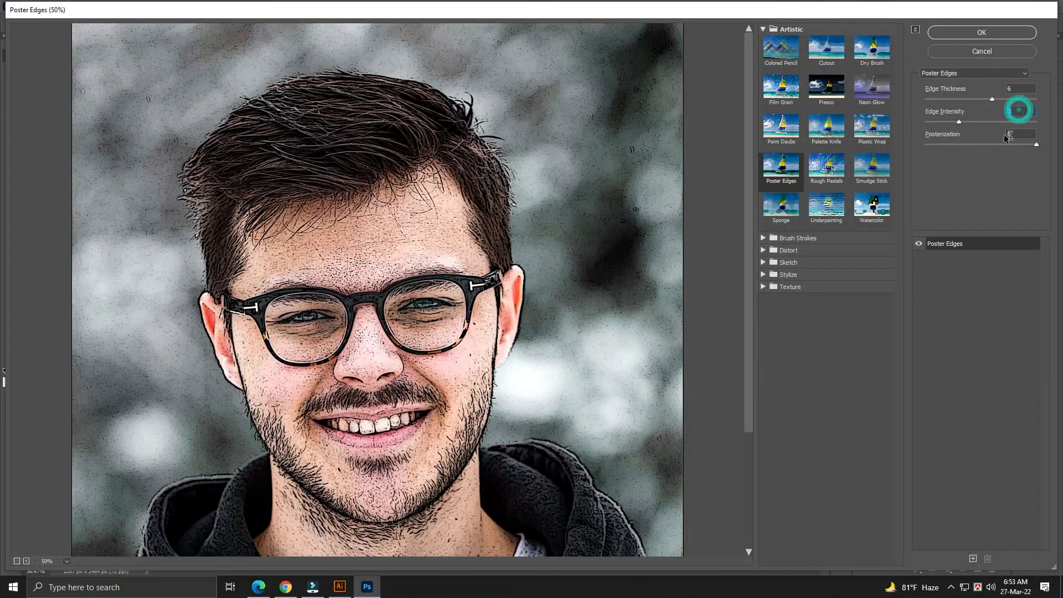
left_click(1018, 133)
left_click(998, 33)
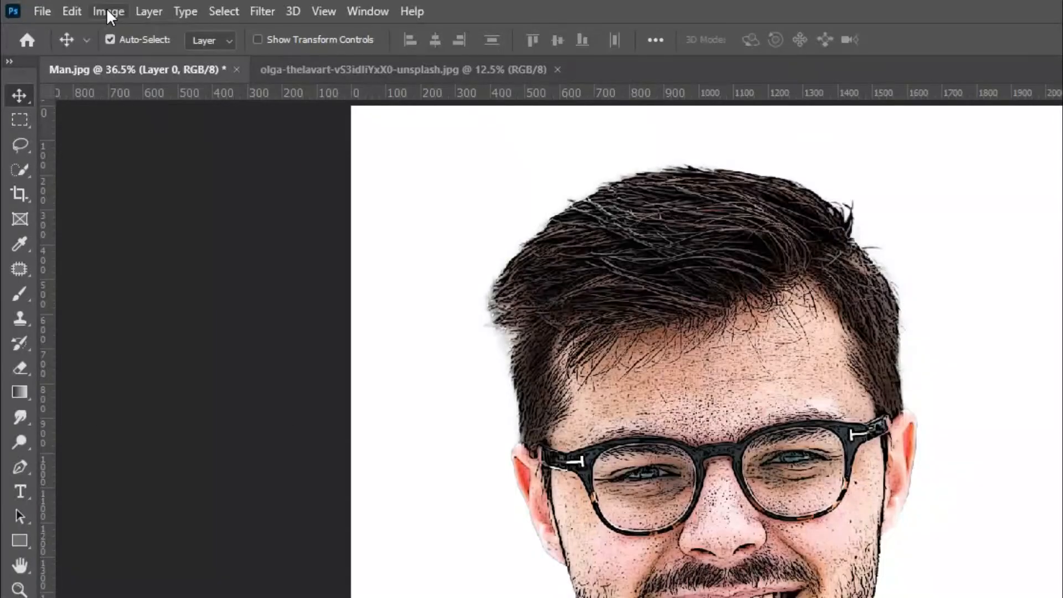
- Apply a Threshold adjustment to the portrait layer with a threshold level of 124
left_click(108, 11)
mouse_move(271, 62)
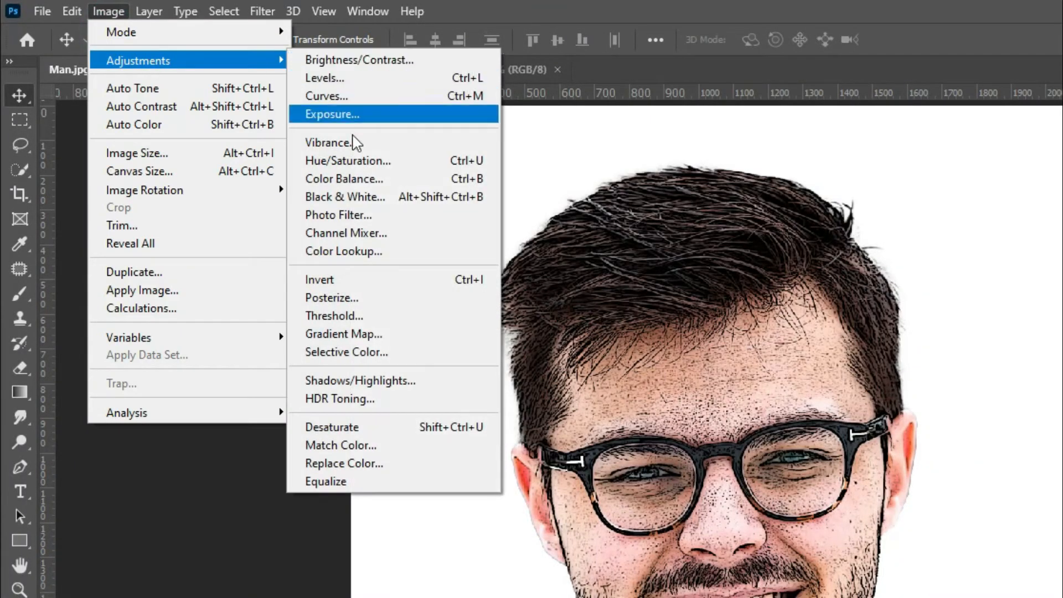
left_click(347, 315)
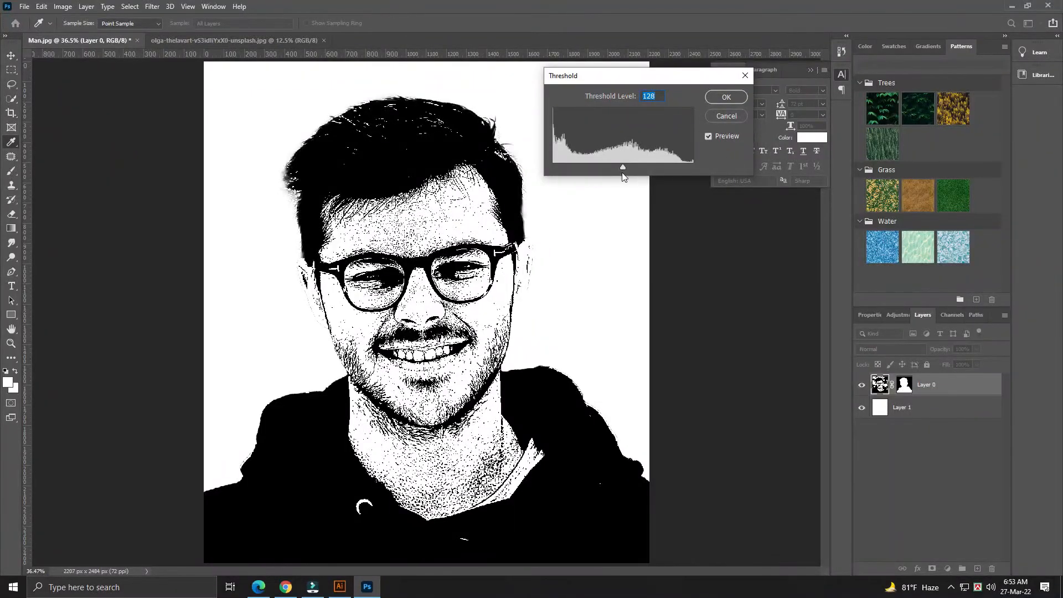
left_click_drag(622, 173, 620, 169)
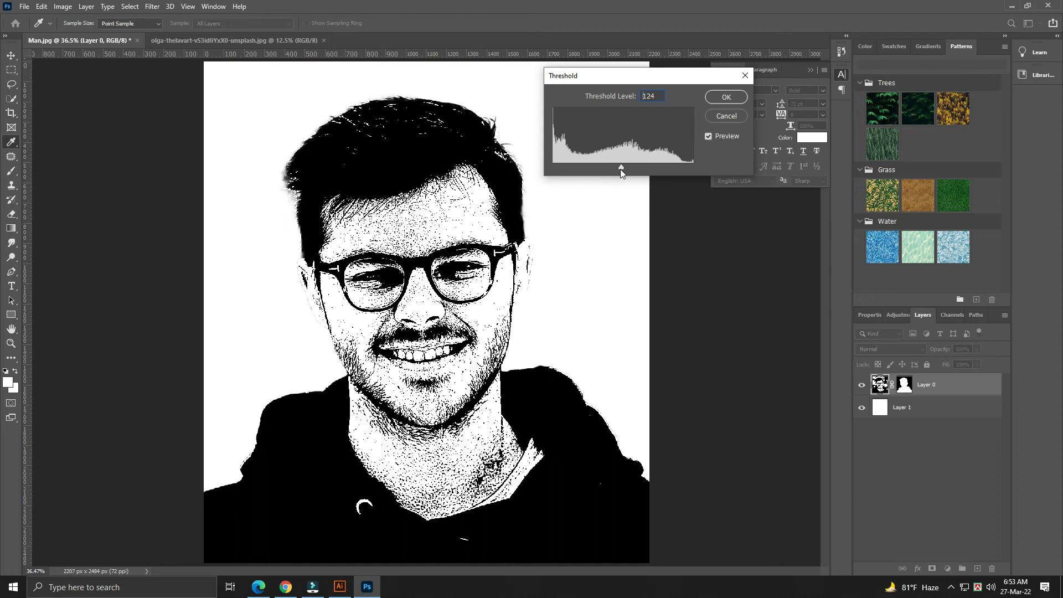
left_click(725, 98)
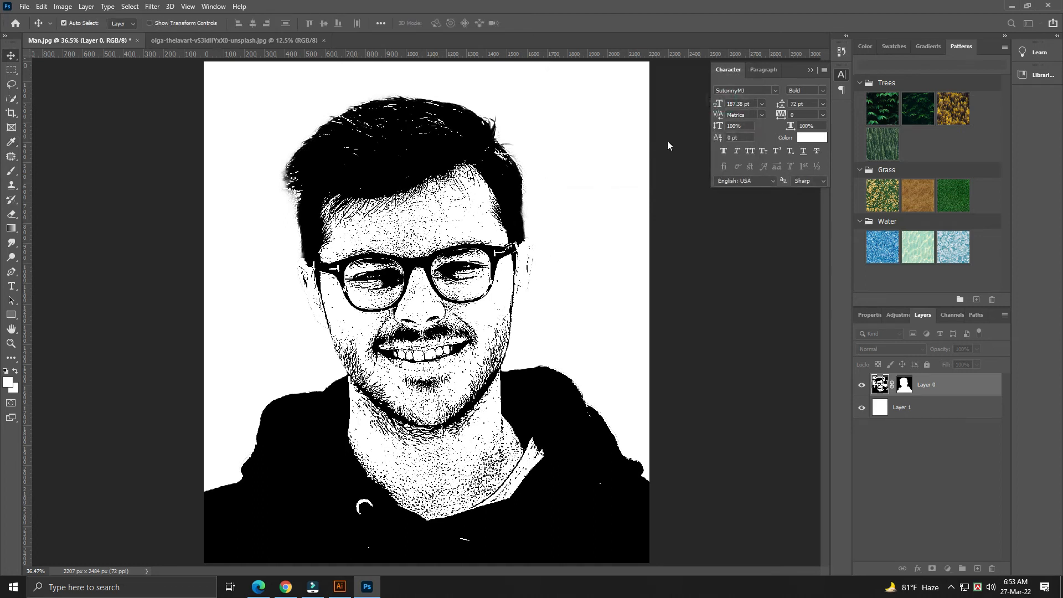
- Copy the paper texture into the Man document, directly above the white layer and behind the portrait
left_click(582, 278)
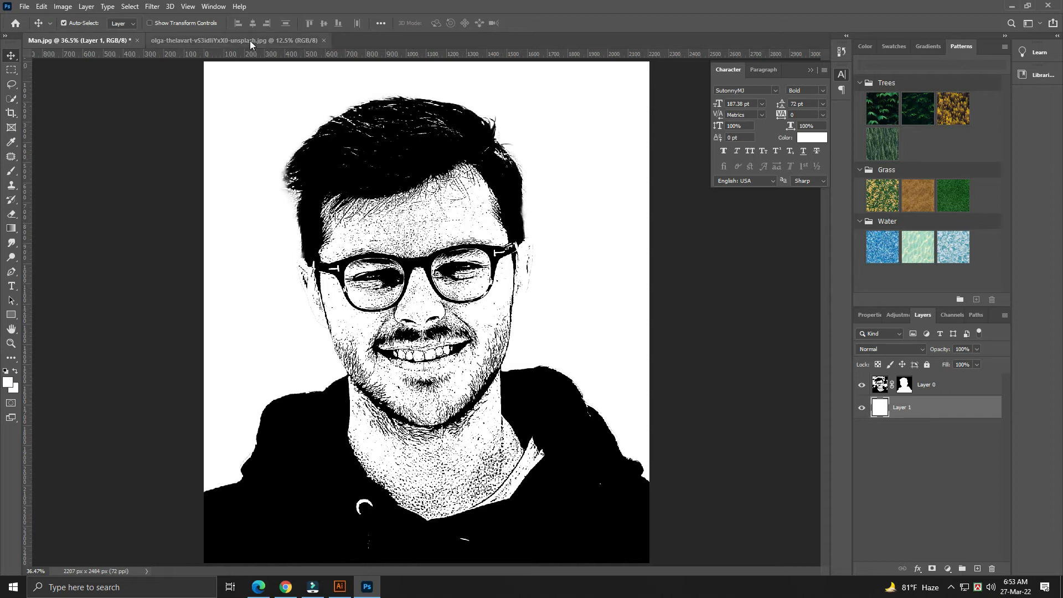
left_click(233, 40)
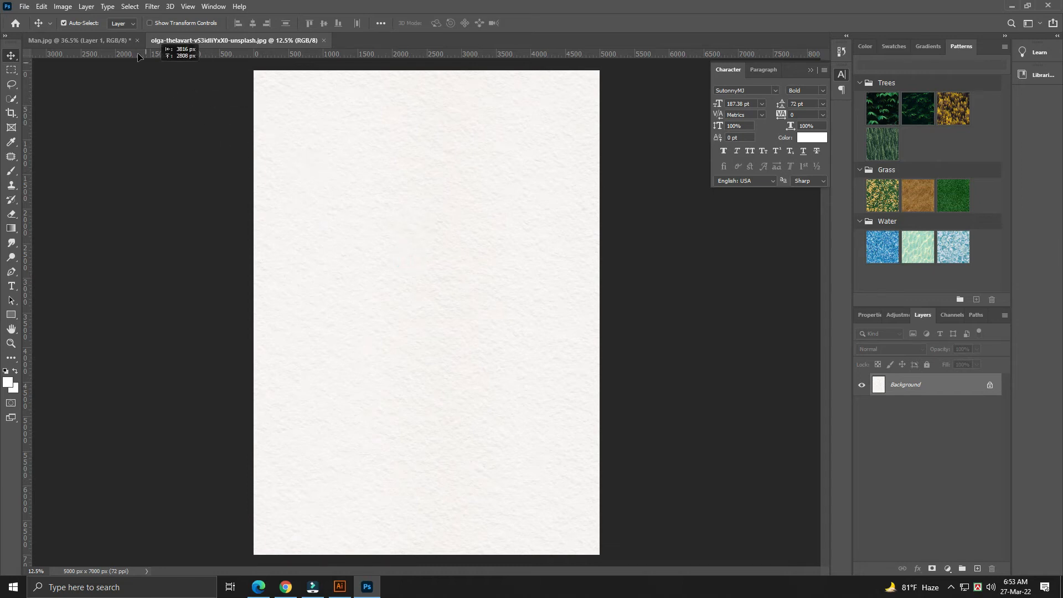
left_click(122, 41)
left_click_drag(127, 44, 310, 110)
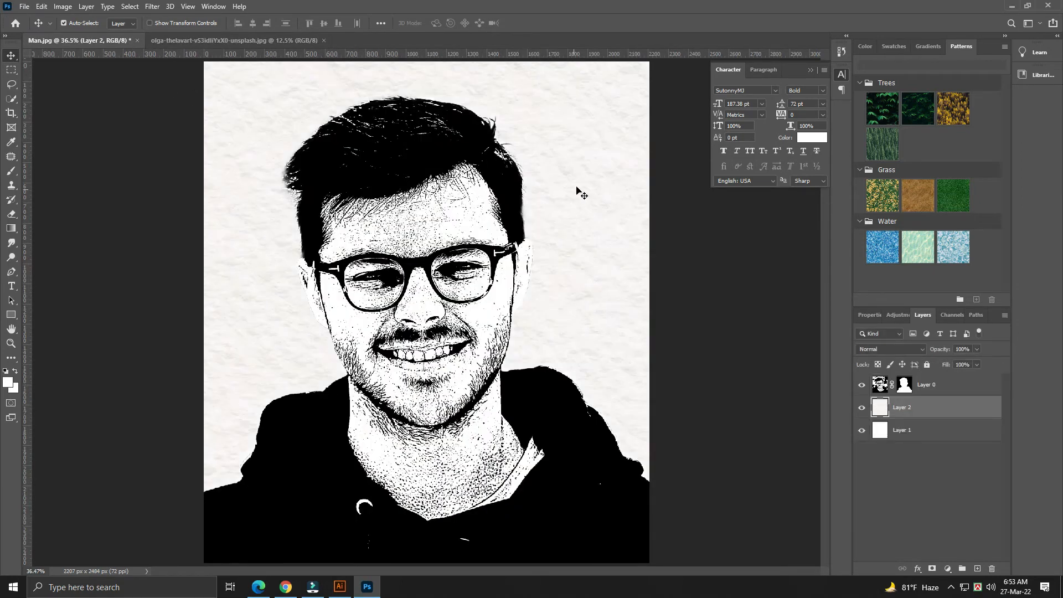
- Scale the paper texture layer down to about 62% width and 60% height and reposition it to cover the canvas
key("ctrl+minus")
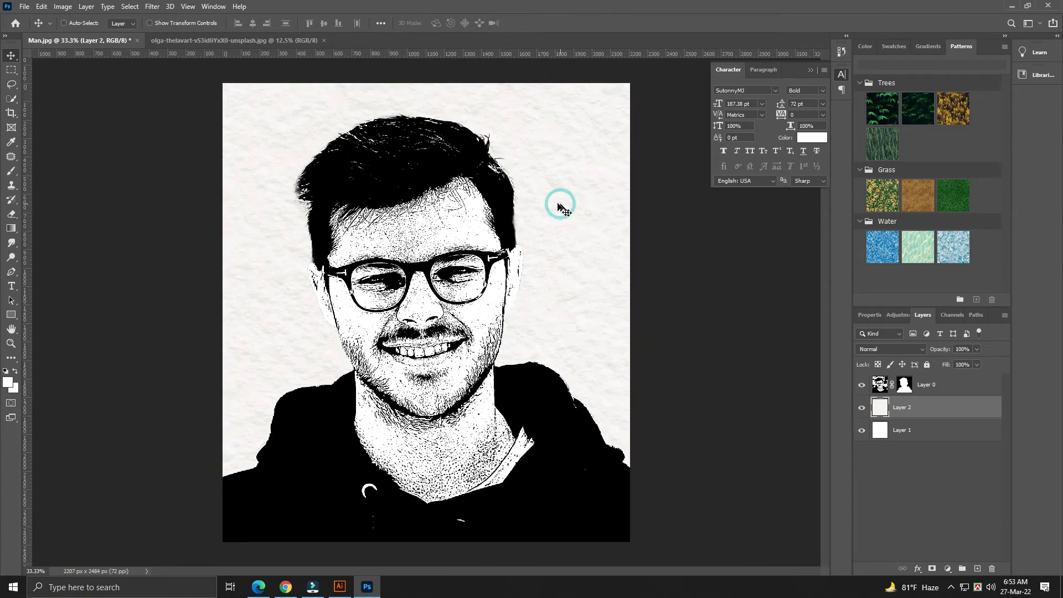
key("ctrl+minus")
key("ctrl+minus")
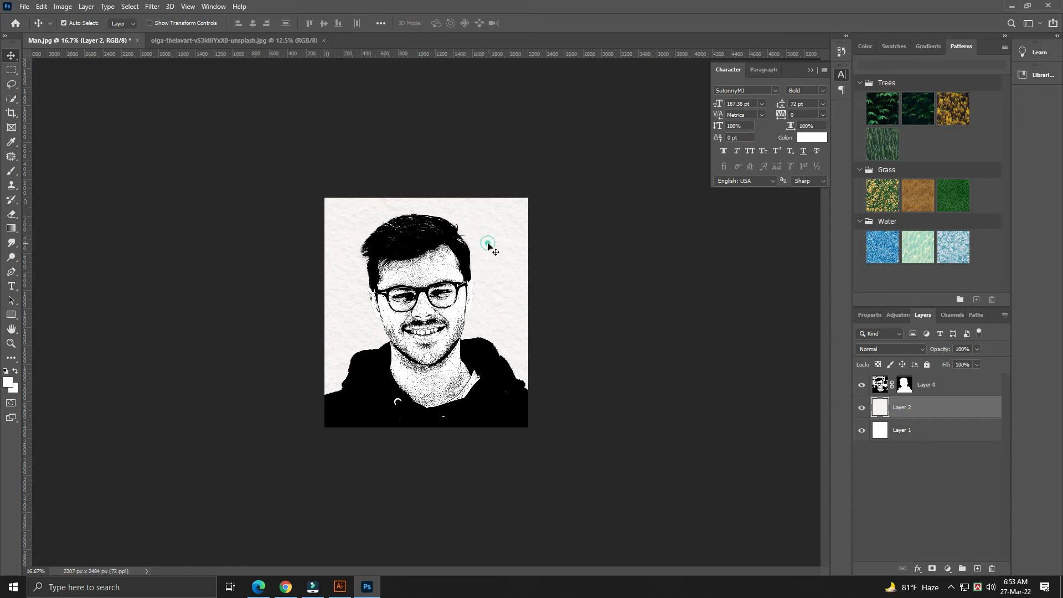
left_click(484, 235)
left_click(484, 236)
left_click(62, 8)
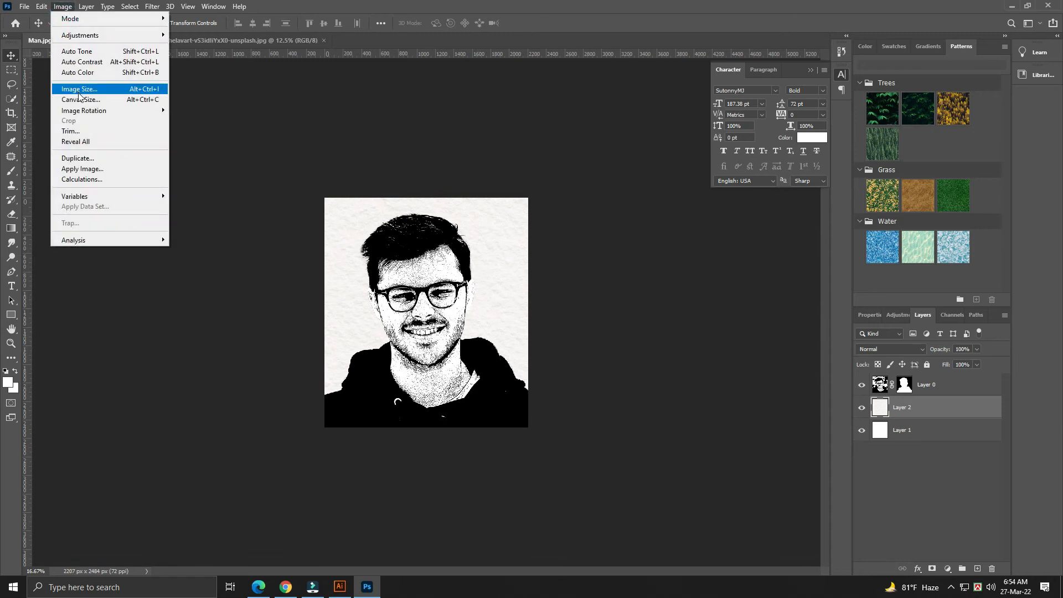
mouse_move(41, 7)
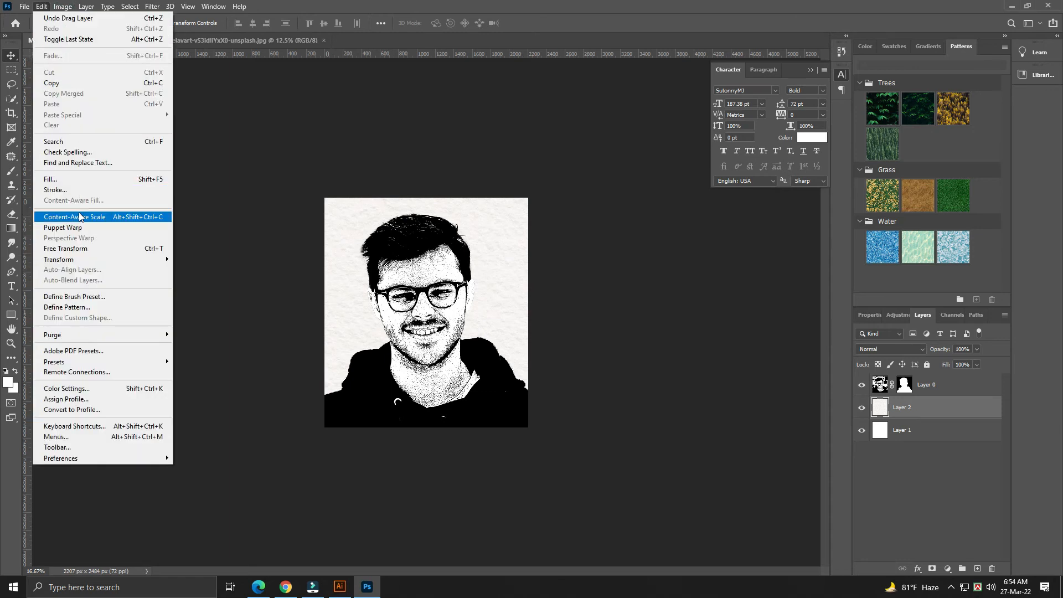
left_click(77, 248)
key("ctrl+minus")
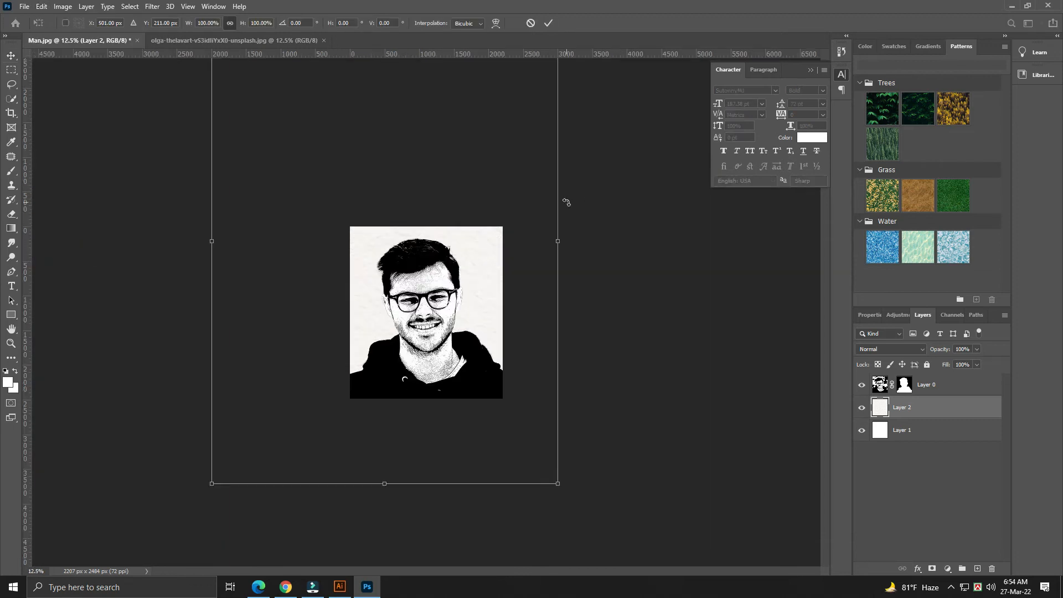
key("ctrl+minus")
left_click_drag(514, 104, 468, 166)
left_click_drag(411, 218, 442, 254)
left_click(548, 22)
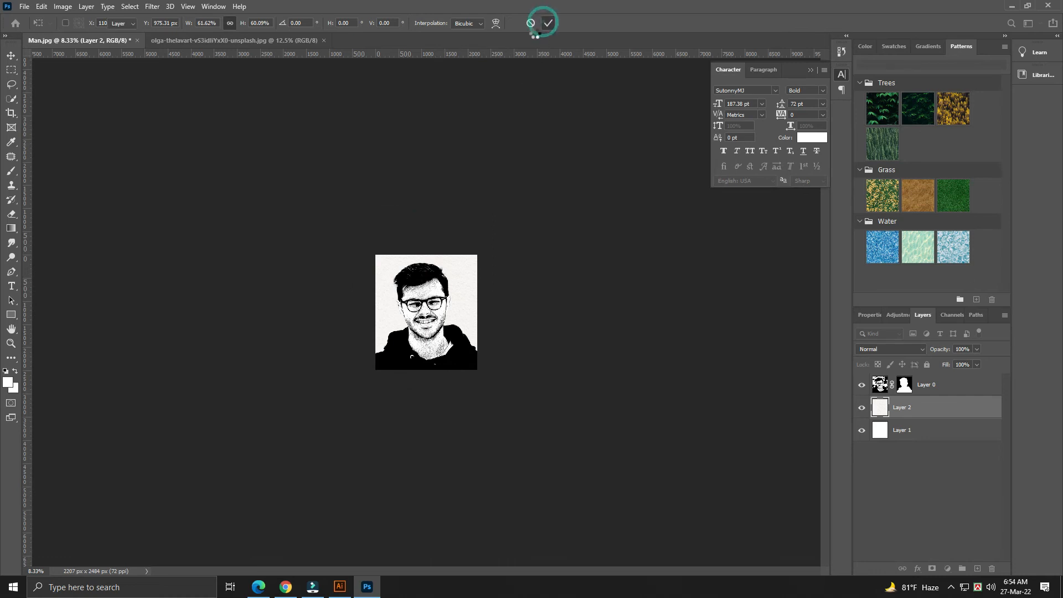
key("ctrl+0")
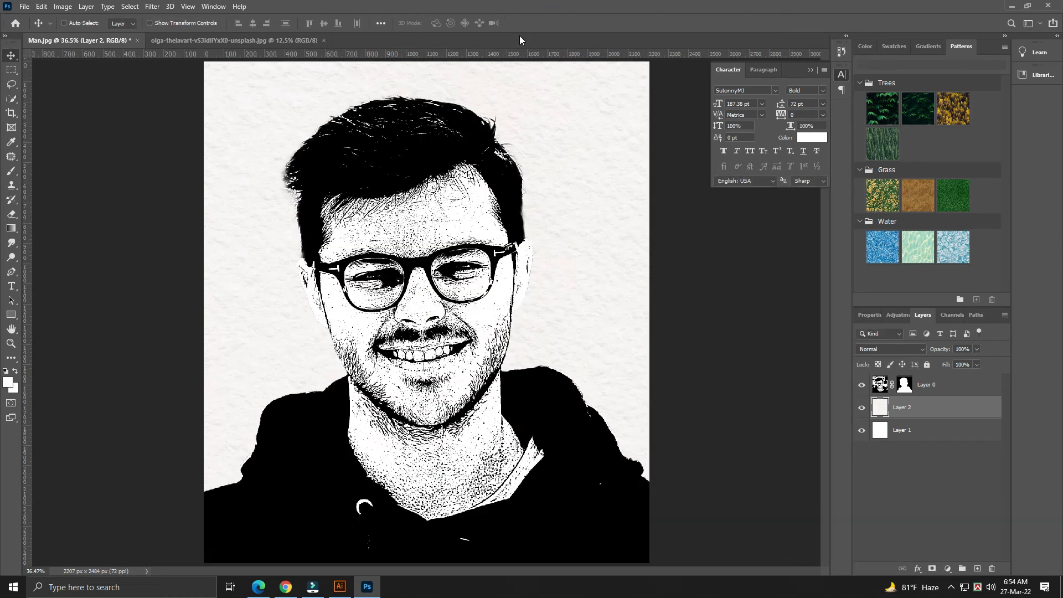
- Set the portrait layer's blend mode to Multiply so it blends with the paper texture
left_click(953, 386)
left_click(890, 348)
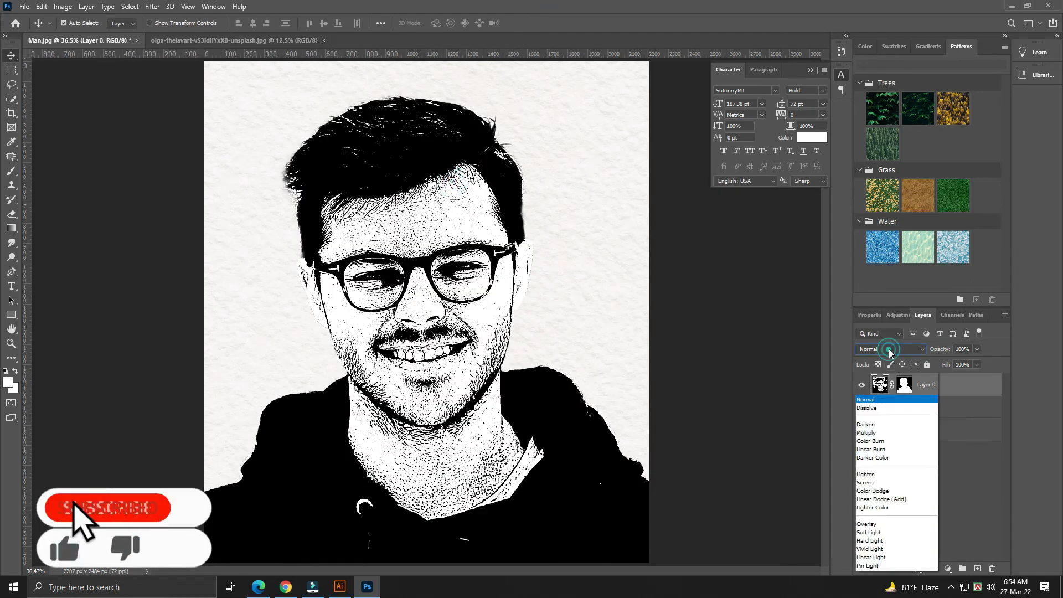
left_click(876, 343)
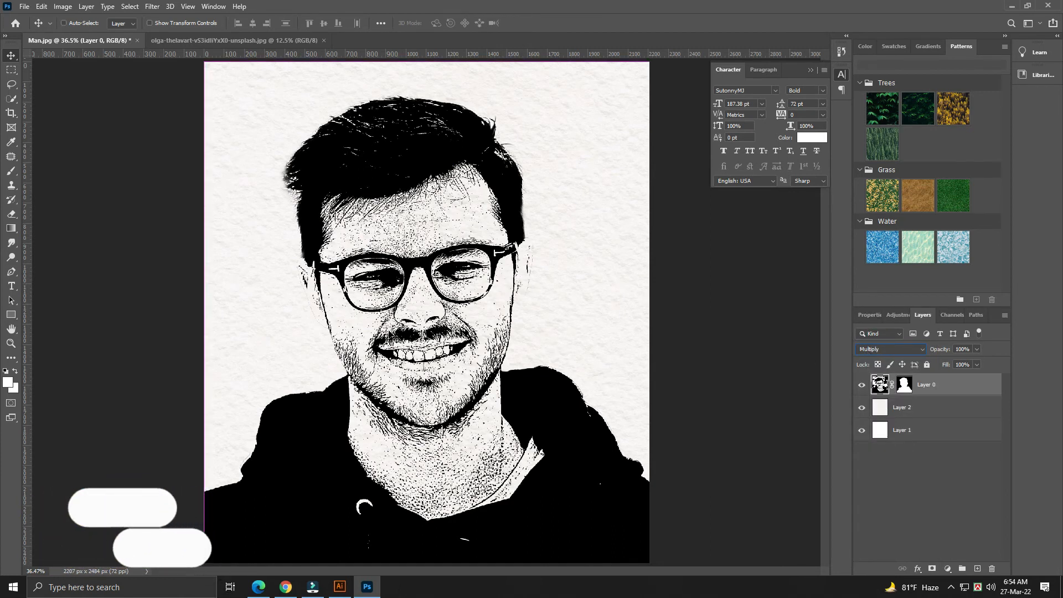
- Apply Levels to the paper texture layer, raising the input black point to about 52 and darkening the midtones slightly
key("ctrl+minus")
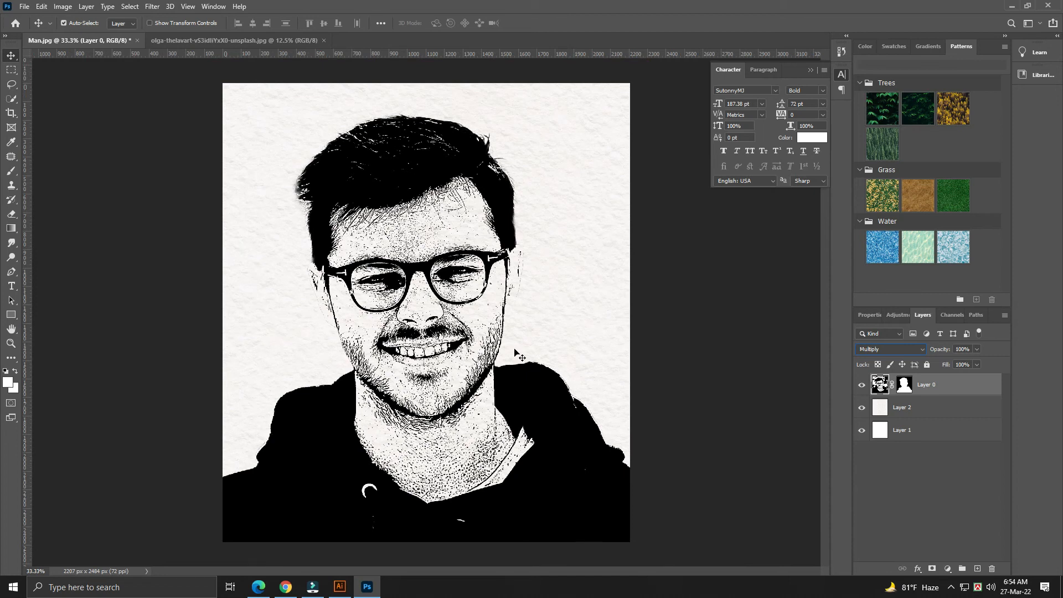
left_click(572, 266)
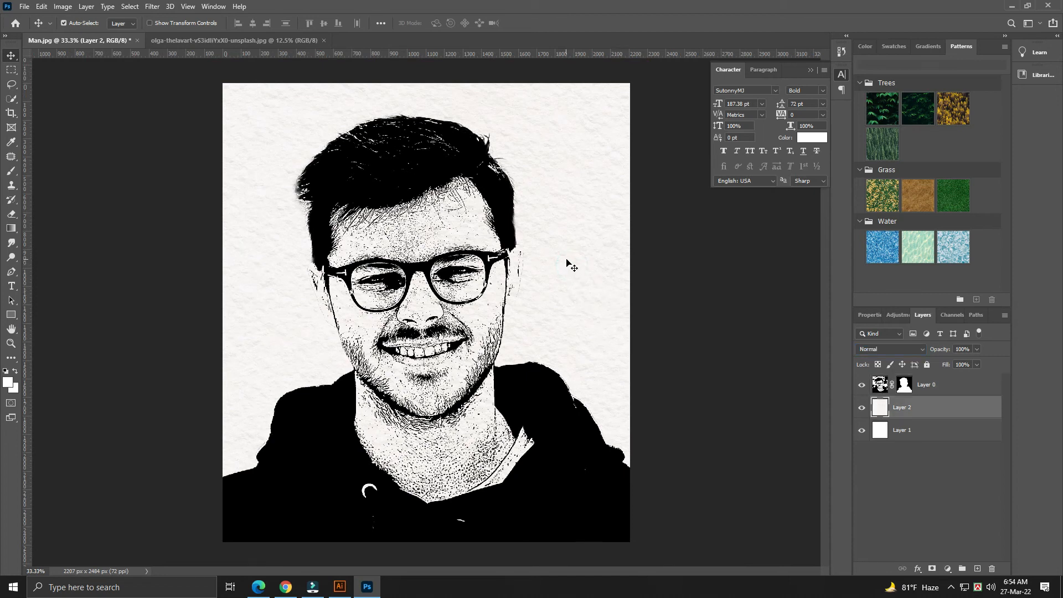
left_click(261, 152)
left_click(258, 144)
left_click(63, 7)
mouse_move(75, 36)
left_click(185, 45)
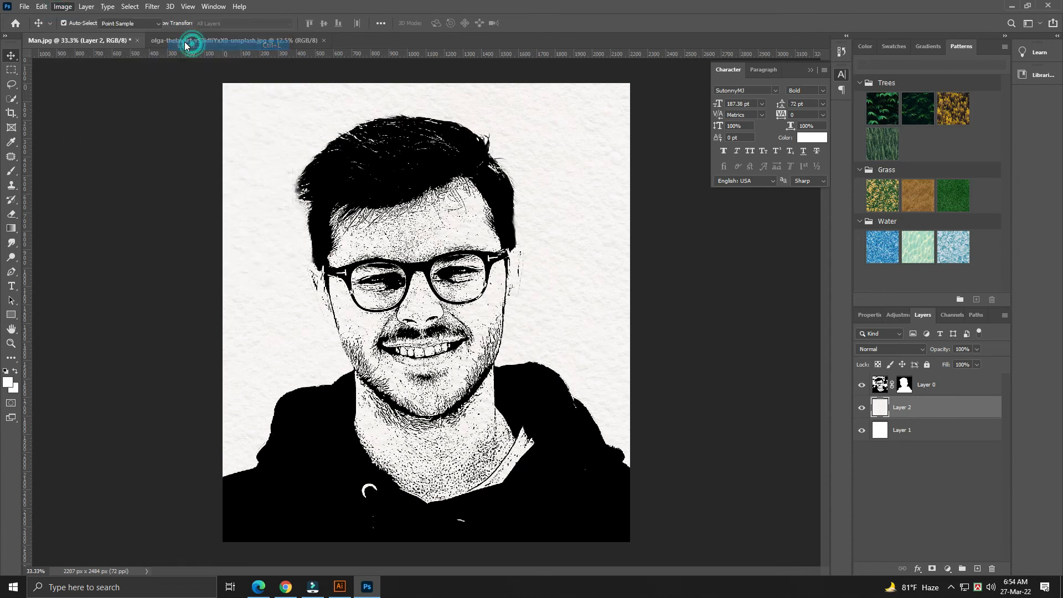
left_click_drag(679, 205, 707, 205)
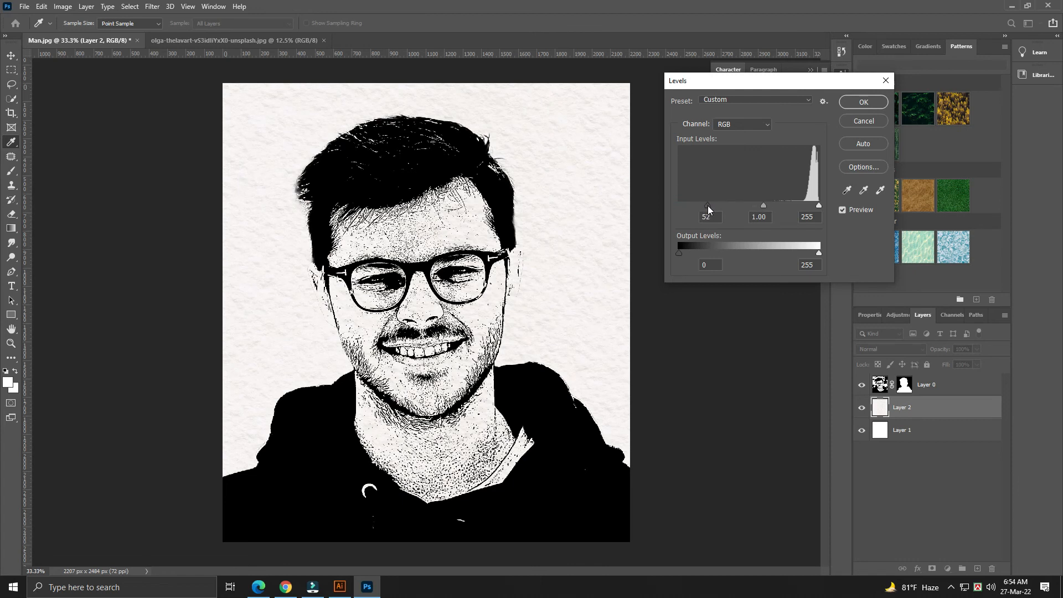
left_click(773, 205)
left_click(862, 103)
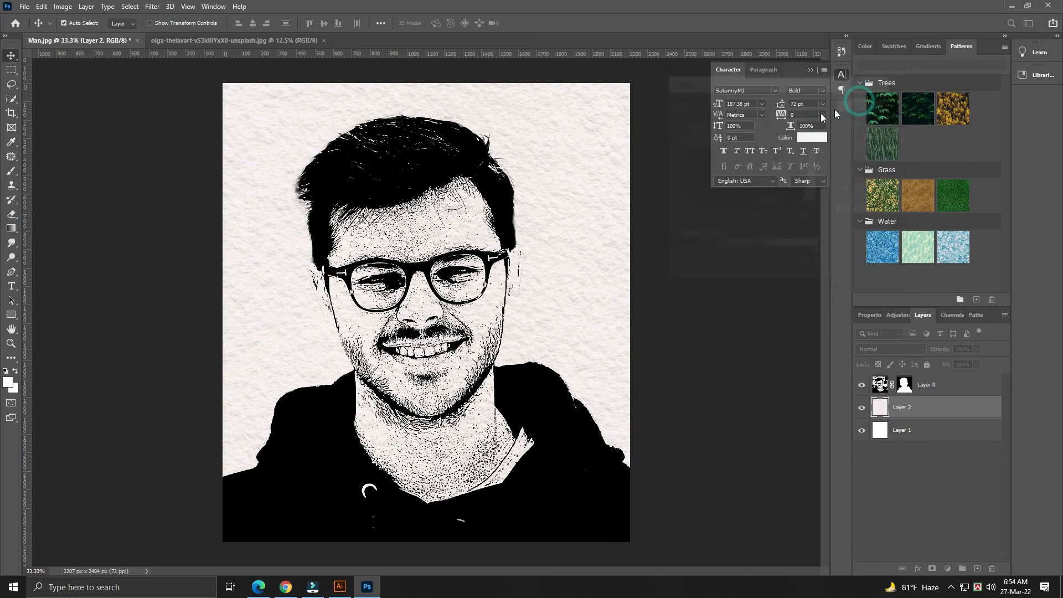
- Save the document as Man in the Art folder, using the Photoshop file format
key("ctrl+minus")
key("ctrl+0")
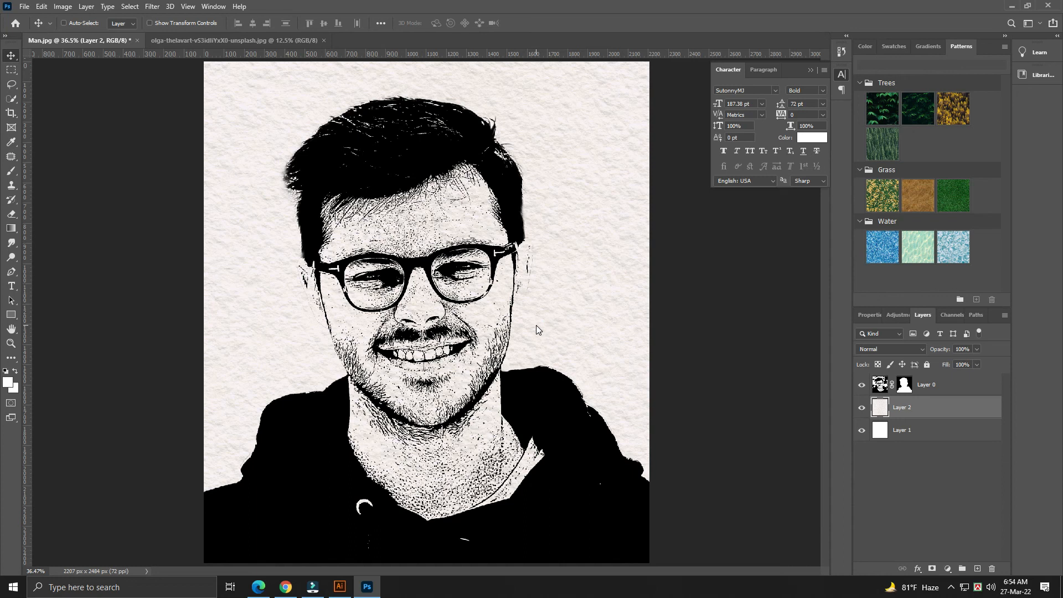
key("ctrl+shift+s")
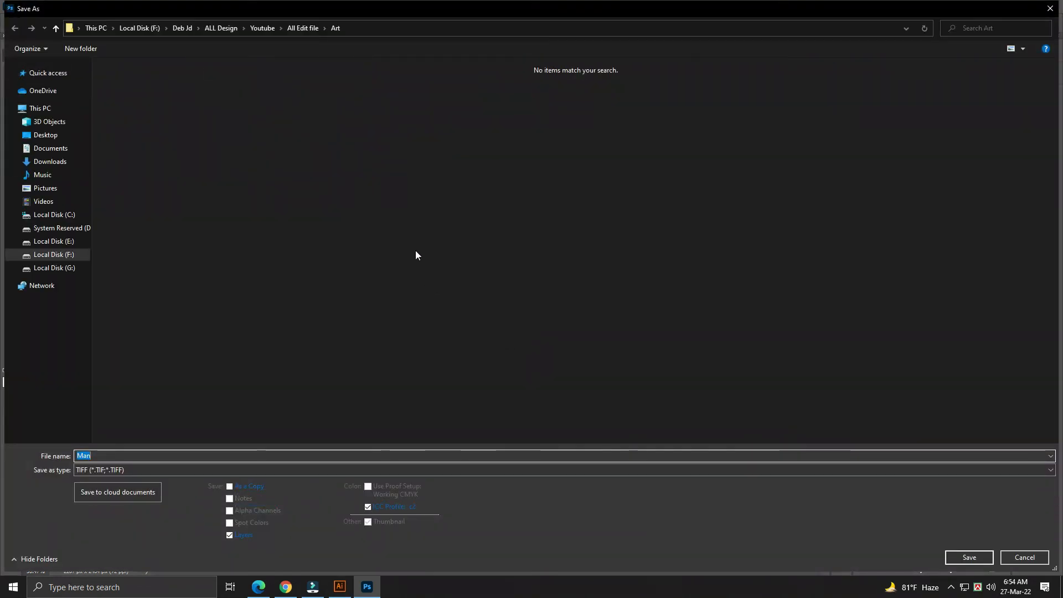
left_click(108, 473)
left_click(124, 285)
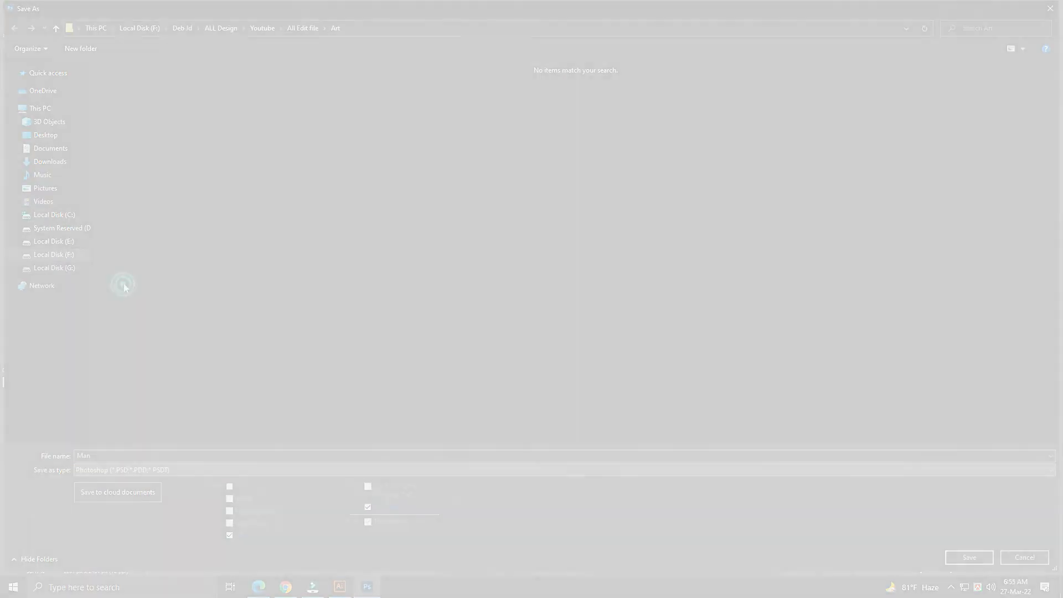